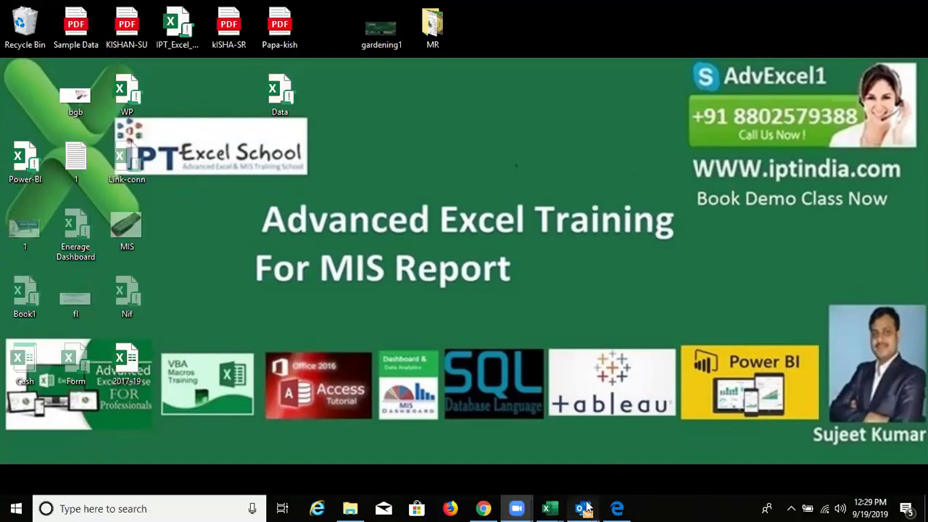
- Bring the Outlook inbox forward and show the Resume email with its 36 KB .docx attachment
left_click(556, 464)
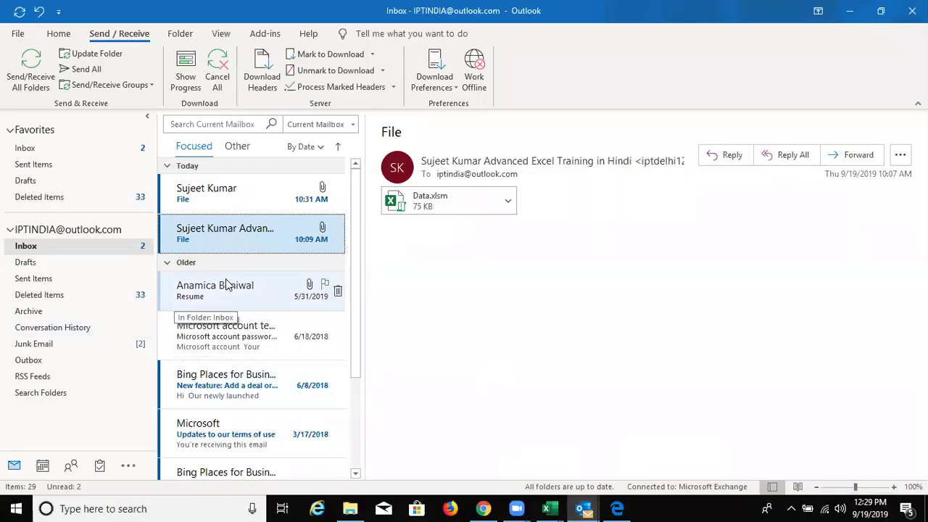
left_click(227, 286)
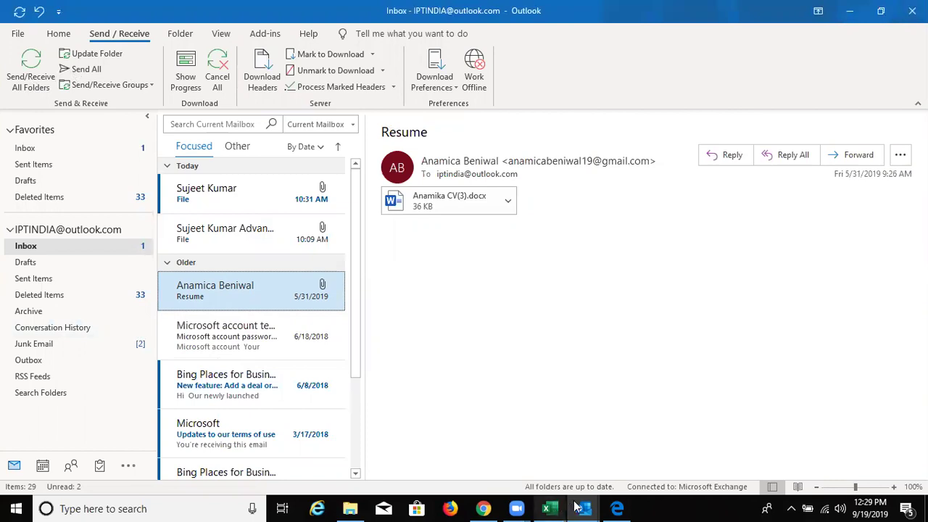
mouse_move(583, 510)
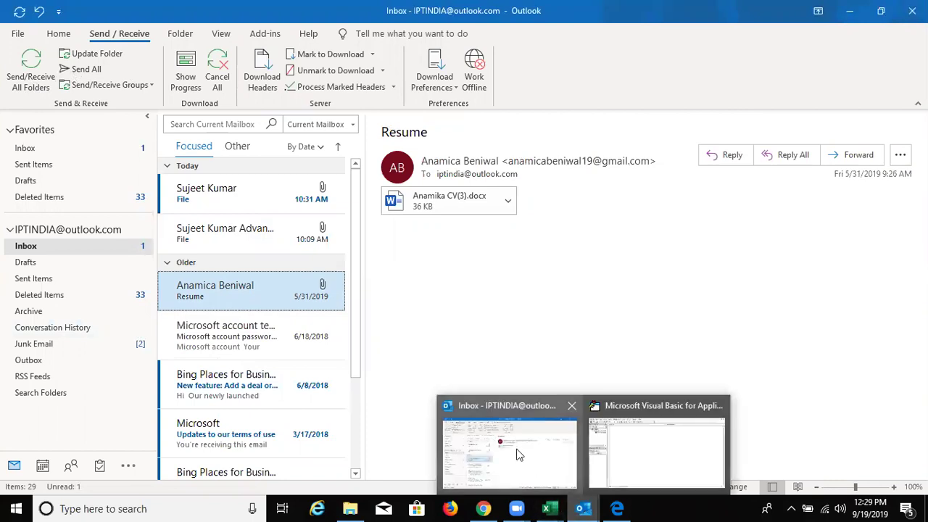
left_click(394, 335)
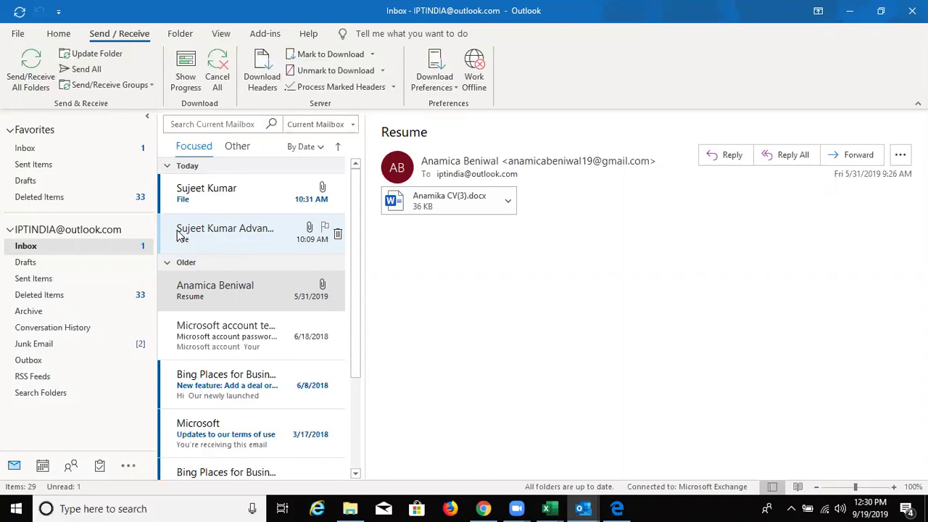
- Draft a new email to the account's own outlook.com address with subject 'Mail', then return to the inbox
left_click(55, 41)
left_click(27, 70)
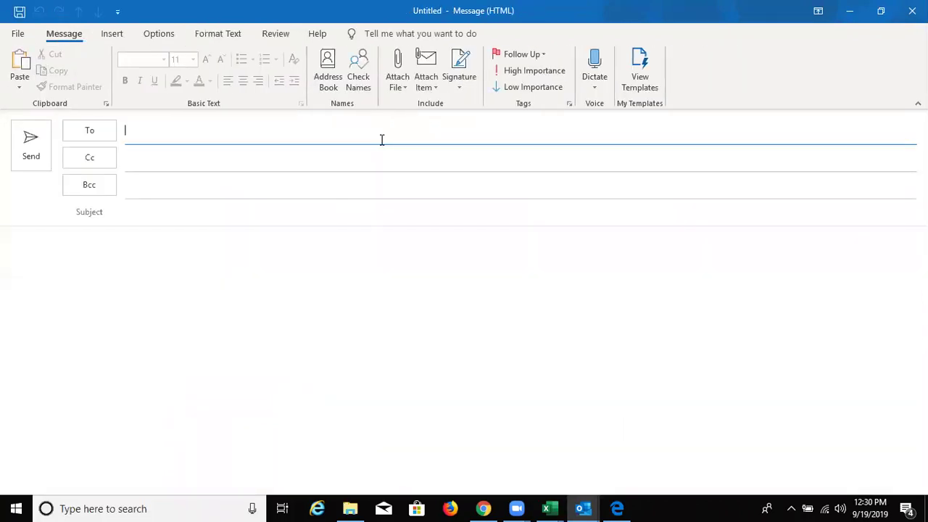
type("ip")
key("Down")
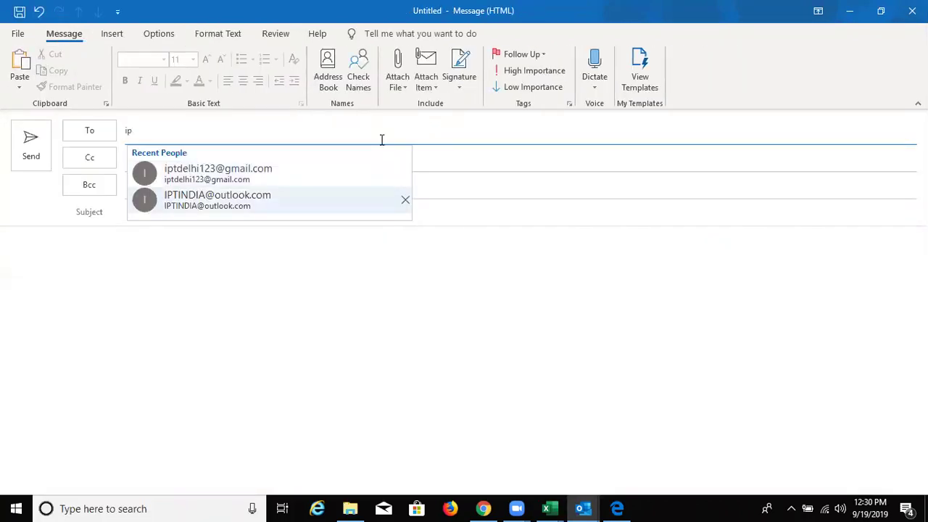
key("Return")
left_click(128, 219)
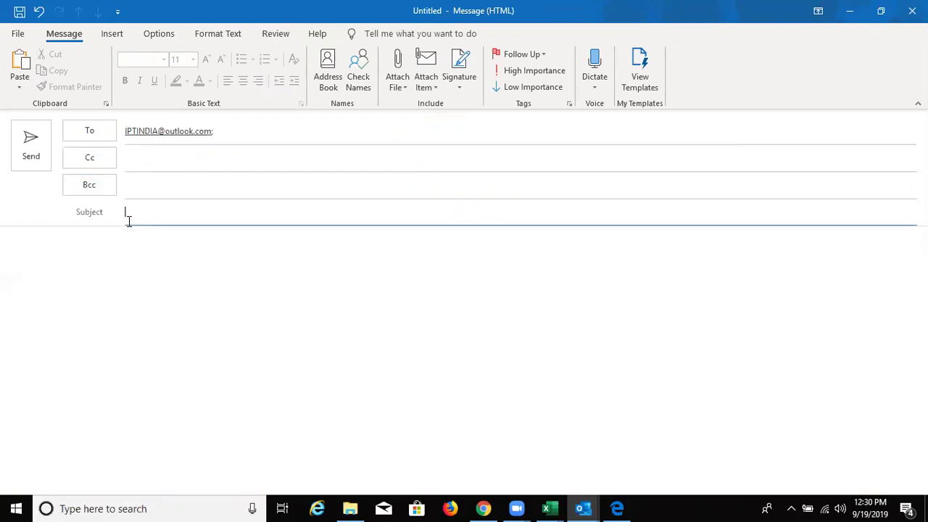
type("Mail")
left_click(142, 245)
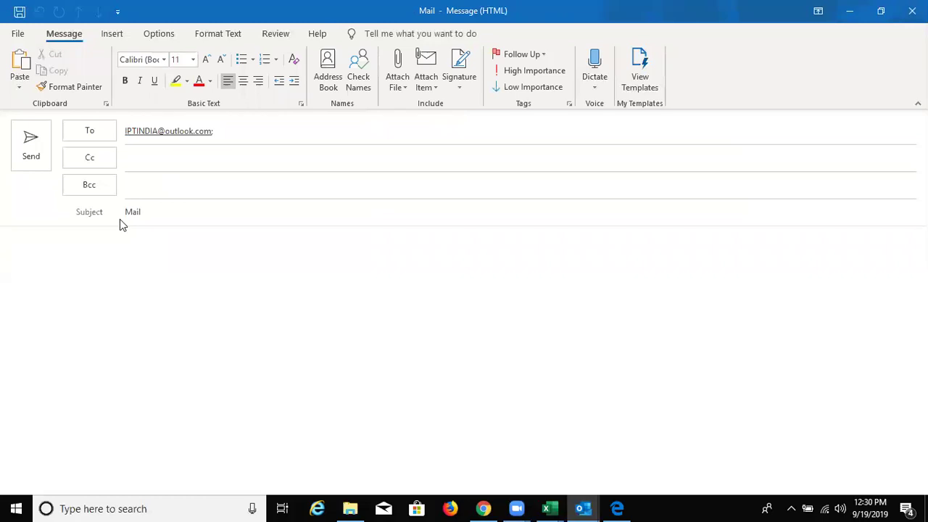
key("alt+s")
left_click(206, 209)
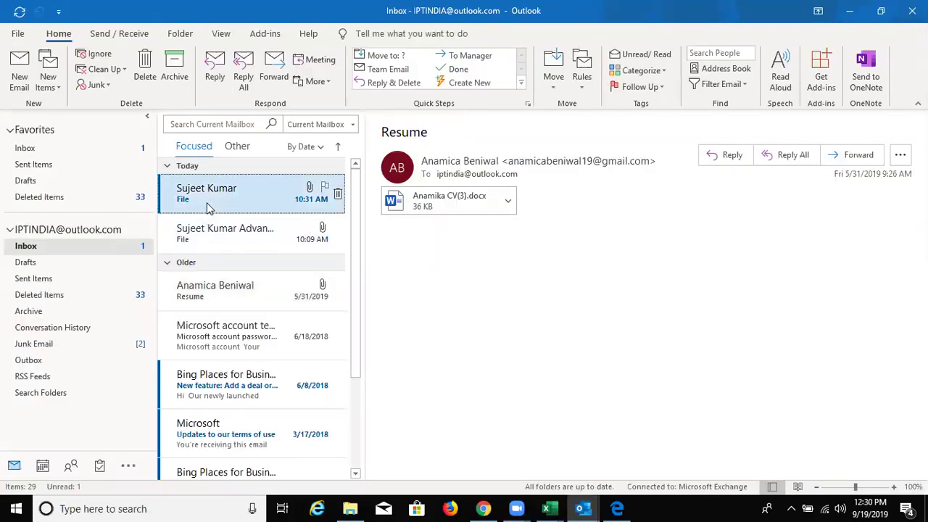
- Drag the Resume email from the inbox into the Mail draft's body as an Outlook item, then send it
left_click(204, 293)
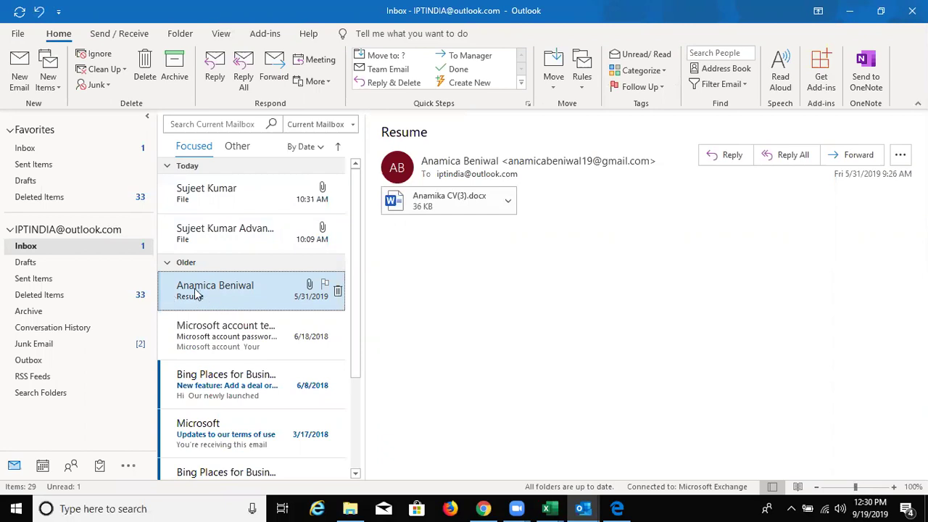
left_click_drag(193, 290, 591, 510)
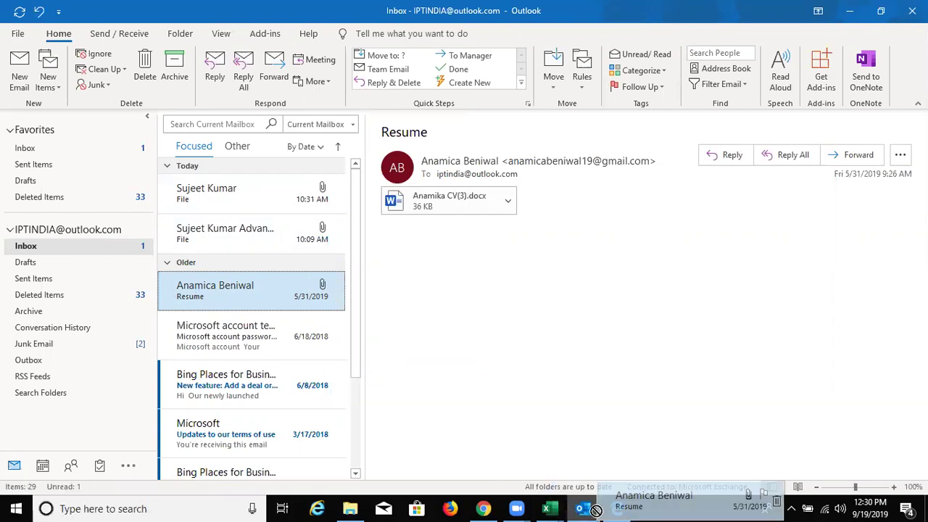
mouse_move(591, 510)
left_mouse_down()
mouse_move(573, 497)
mouse_move(654, 495)
mouse_move(377, 391)
mouse_move(396, 405)
mouse_move(324, 335)
left_mouse_up()
mouse_move(269, 317)
left_mouse_down()
mouse_move(277, 321)
mouse_move(191, 225)
left_mouse_up()
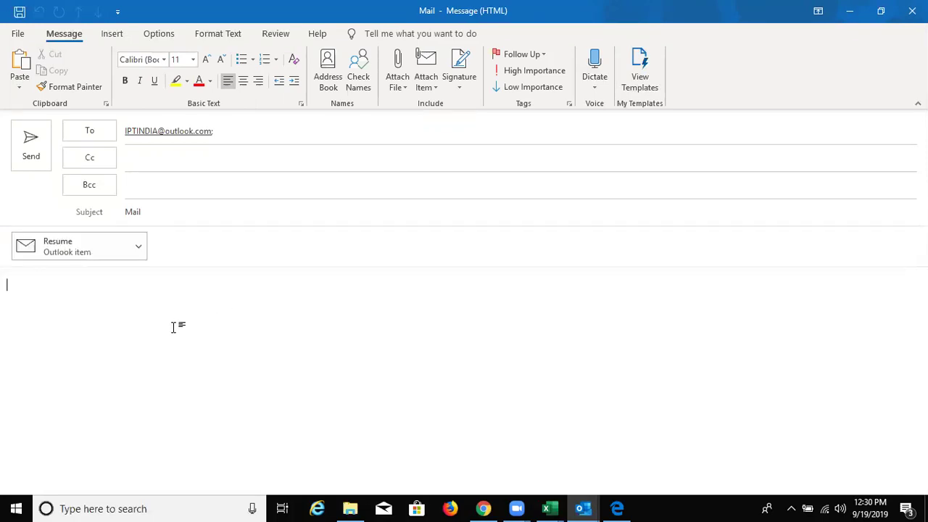
left_click(34, 154)
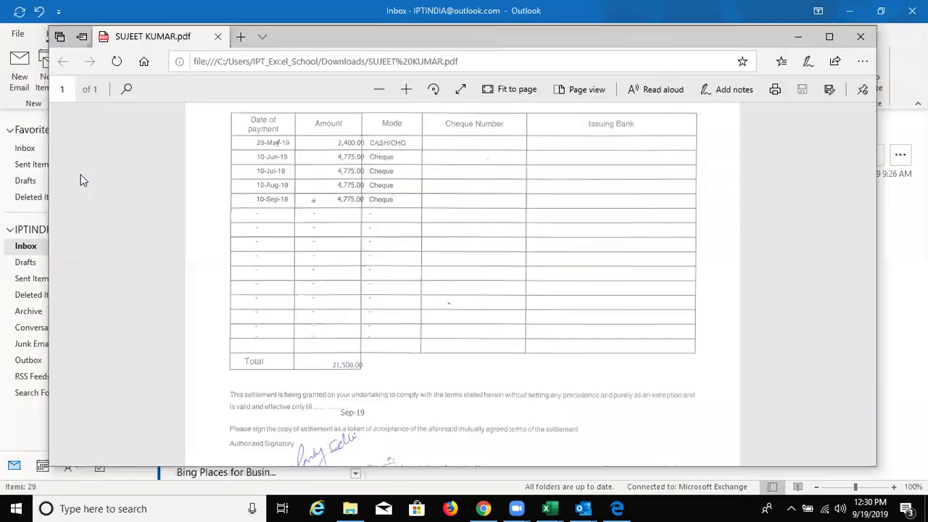
- Close the Edge window showing the payment-schedule PDF to get back to Outlook
left_click(858, 37)
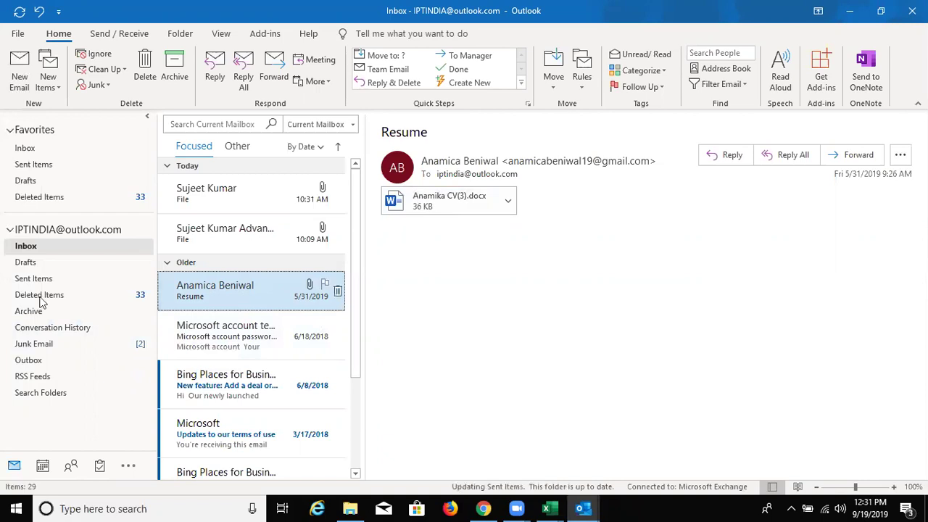
- In Sent Items, open and close the sent Mail message's Resume attachment, then show the desktop
left_click(17, 172)
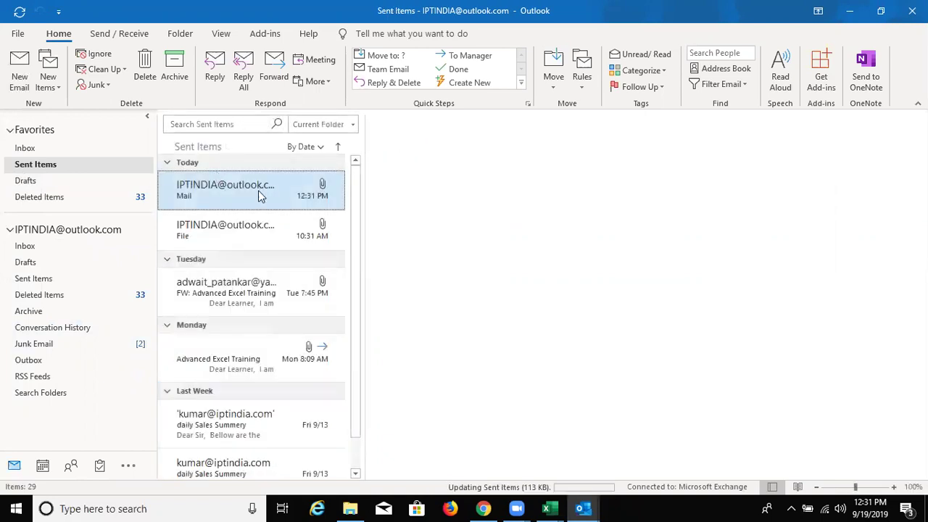
left_click(435, 203)
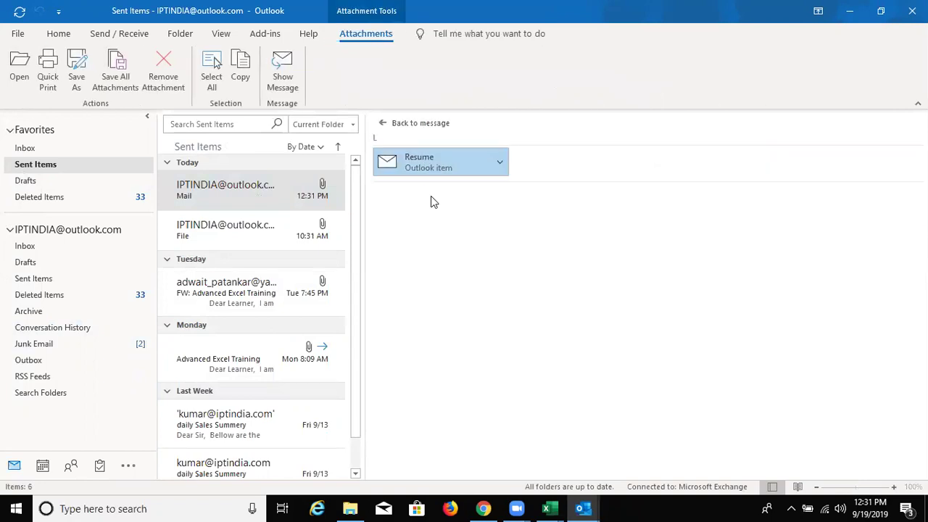
double_click(426, 165)
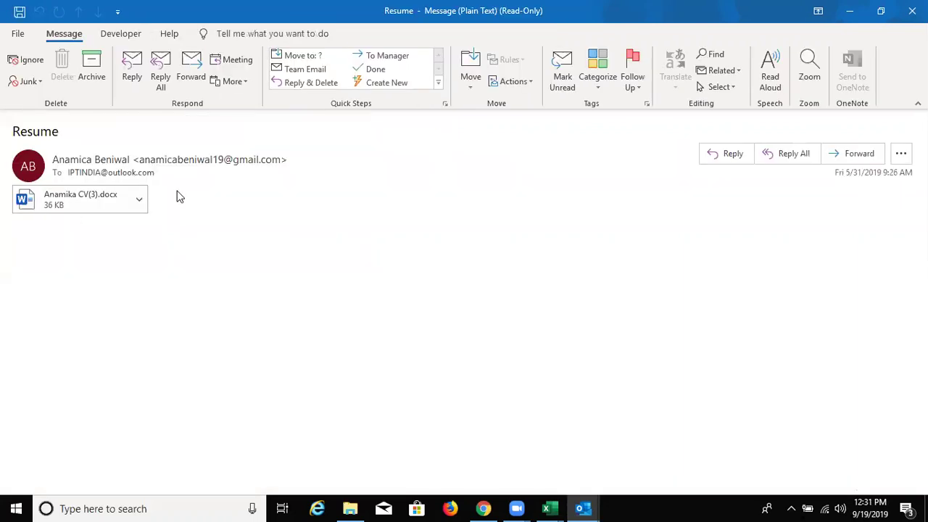
left_click(912, 10)
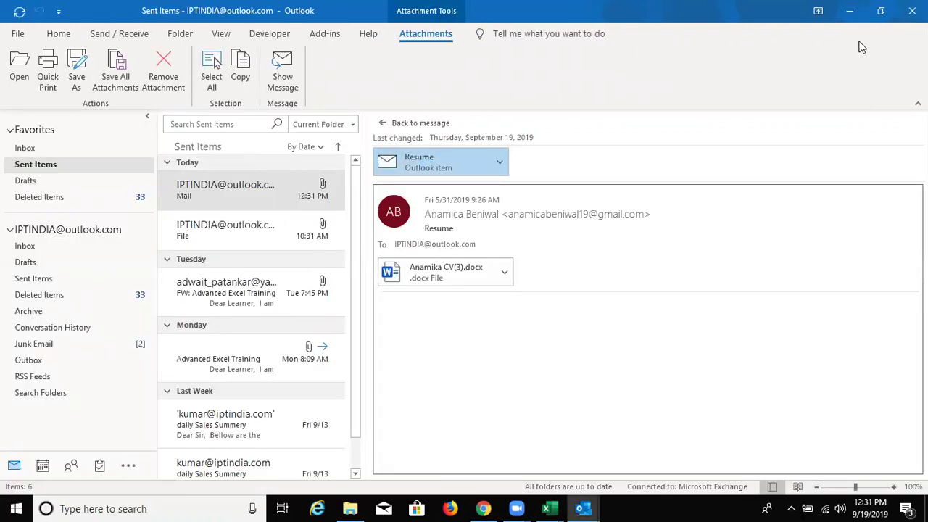
key("super+d")
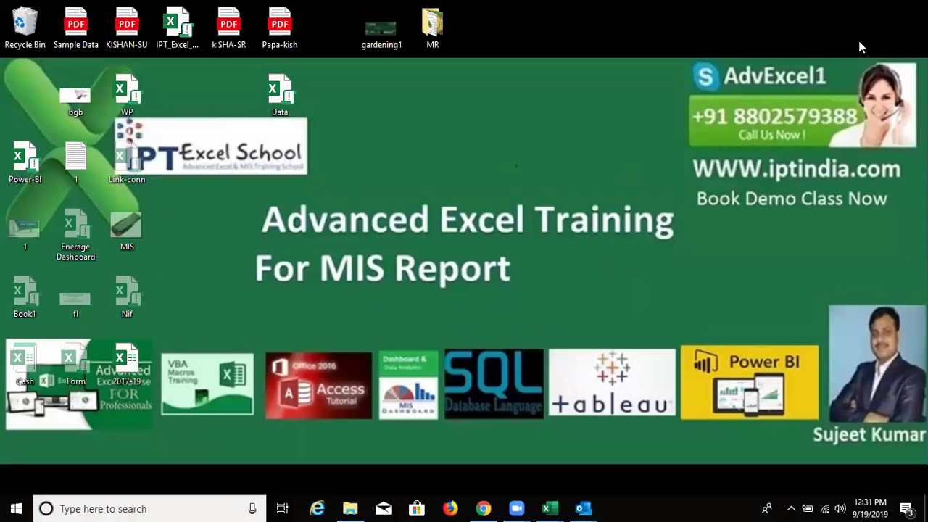